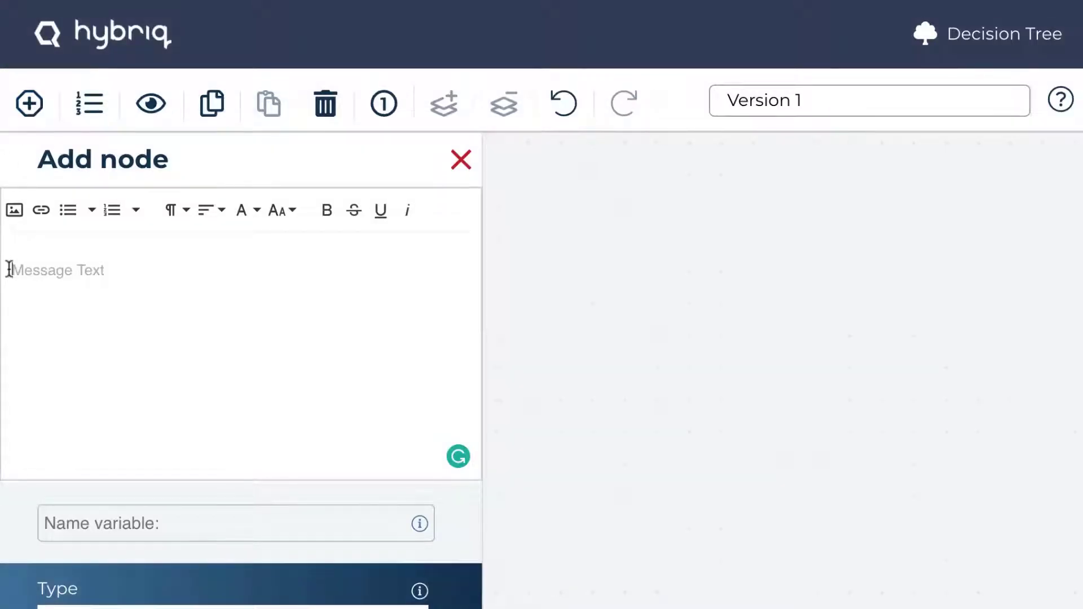
Start the message text with "Hello @" and answer the "What's your name?" question in the questionnaire preview with a first name
text(Hello @)
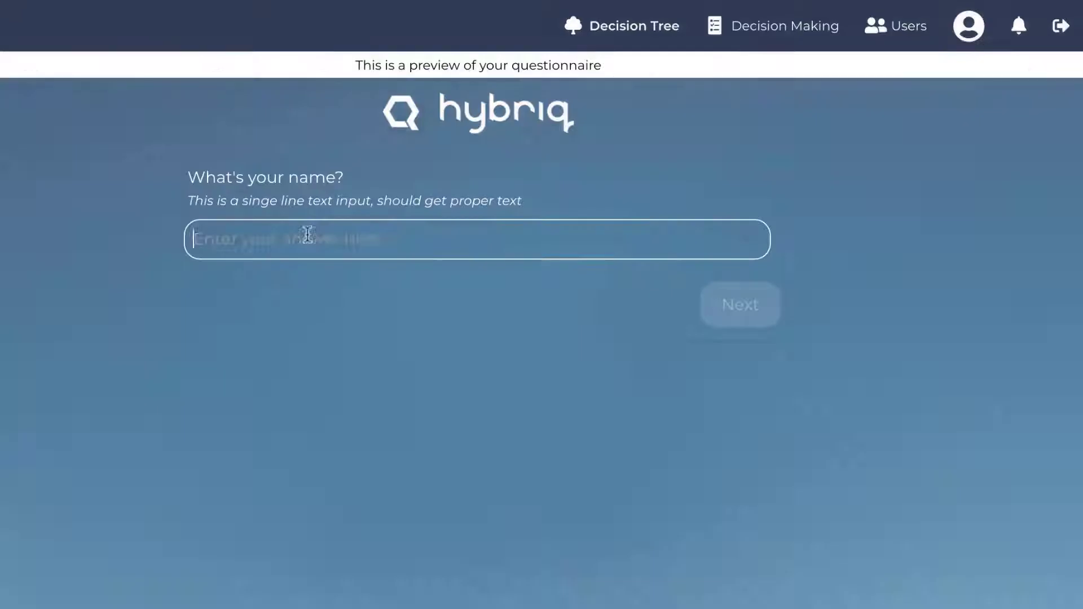
text(Daisy)
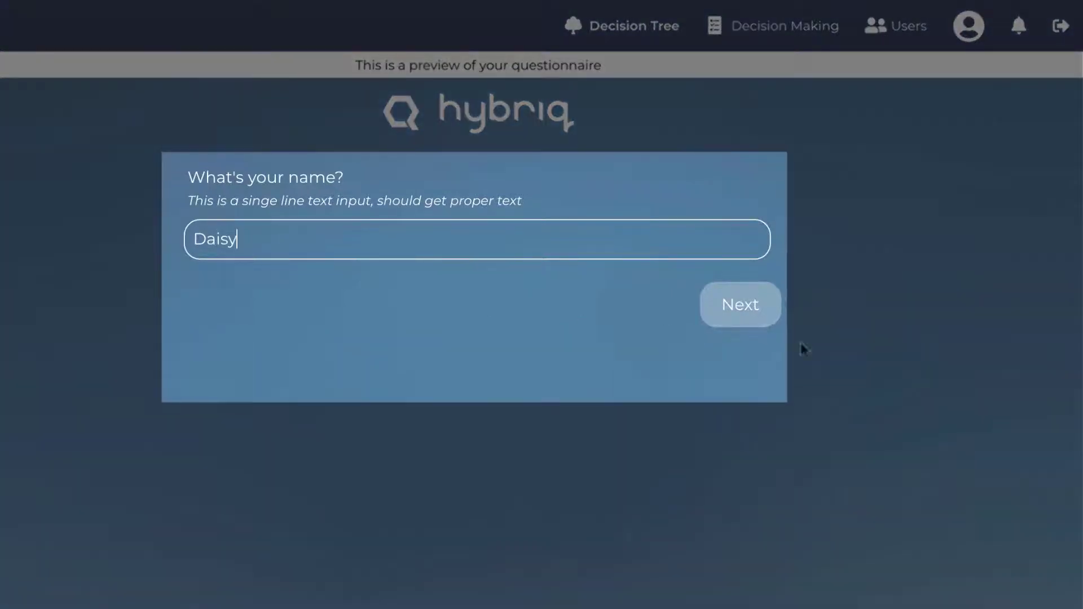
click(764, 307)
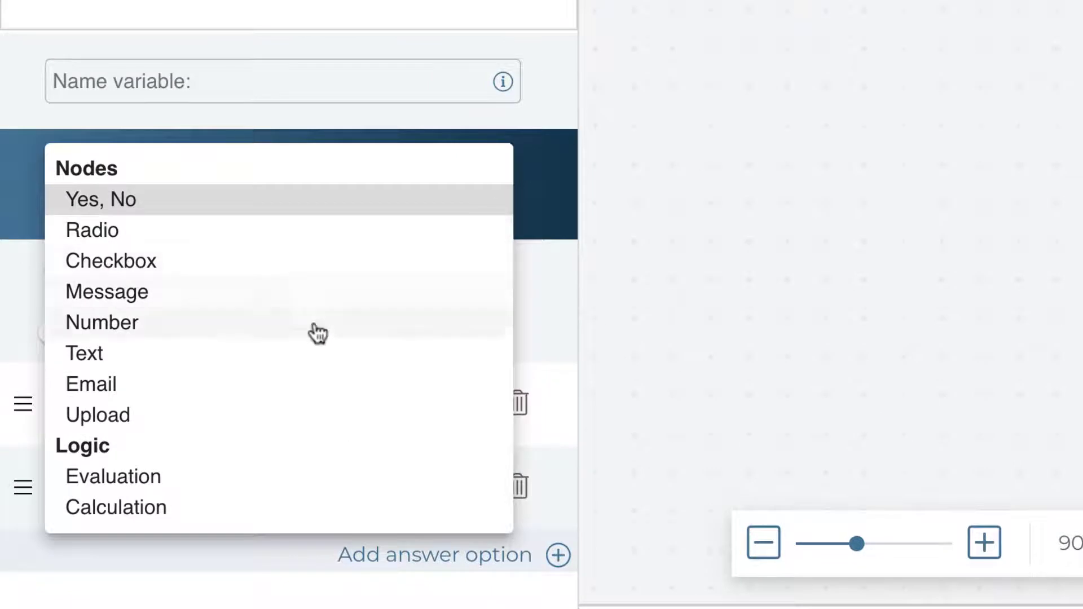
Switch the new node's type among Text, Number, Yes, No and Radio to compare the settings each type offers
click(236, 360)
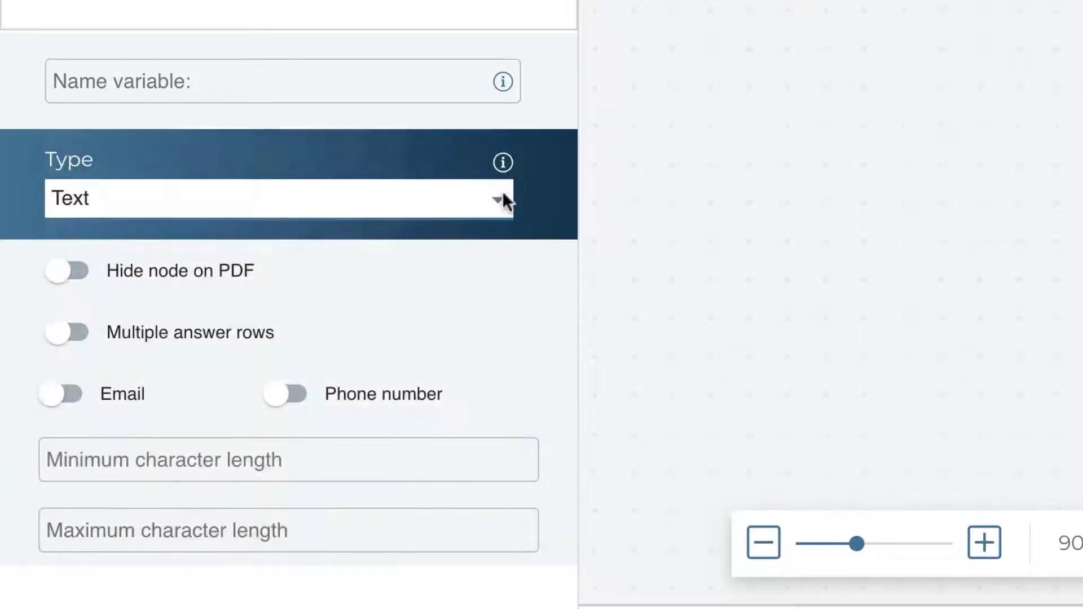
click(504, 197)
click(466, 177)
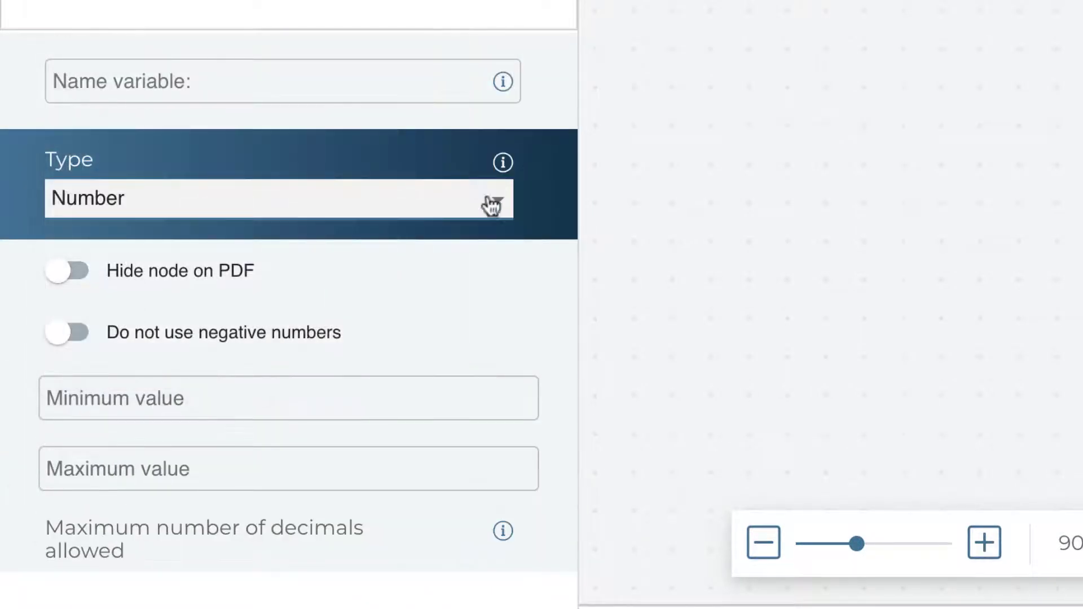
click(500, 200)
click(494, 87)
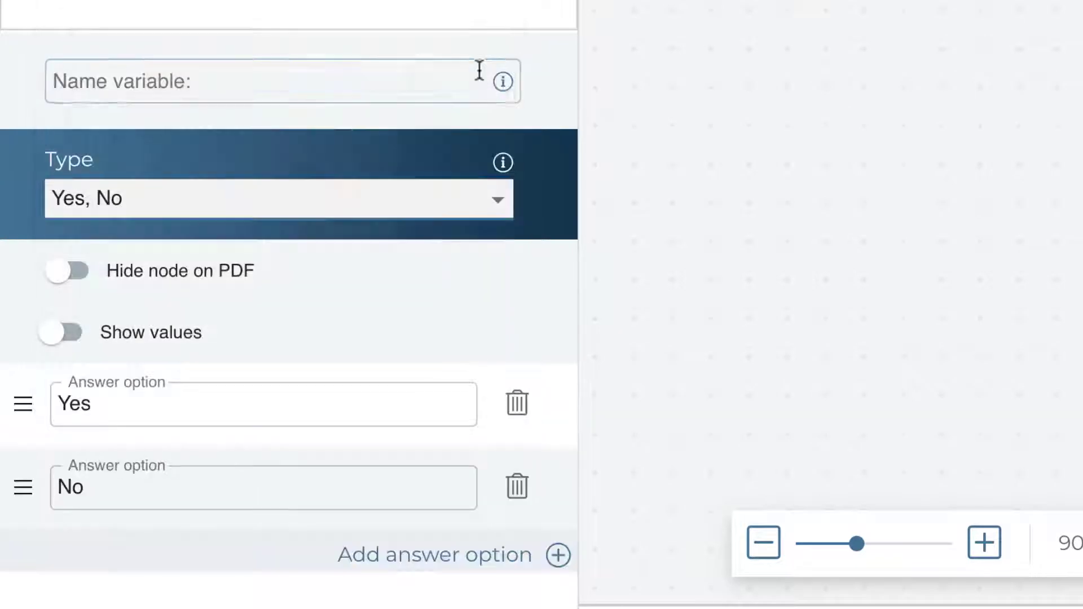
click(499, 202)
click(422, 234)
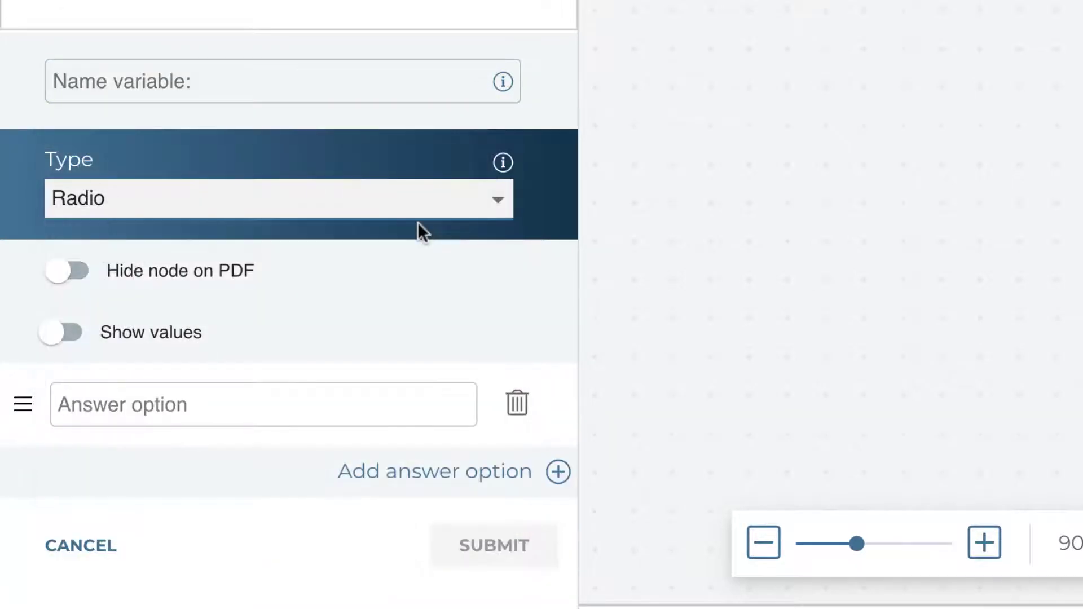
click(461, 212)
click(473, 243)
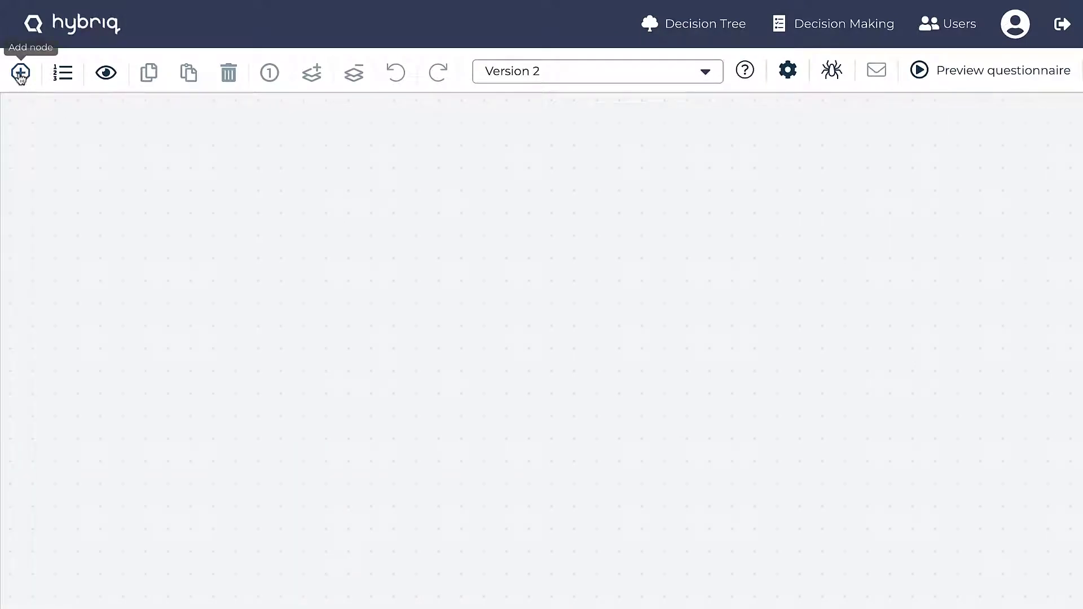
Add a Text node with the question "What's your name?" and the variable name resp1Name
click(20, 77)
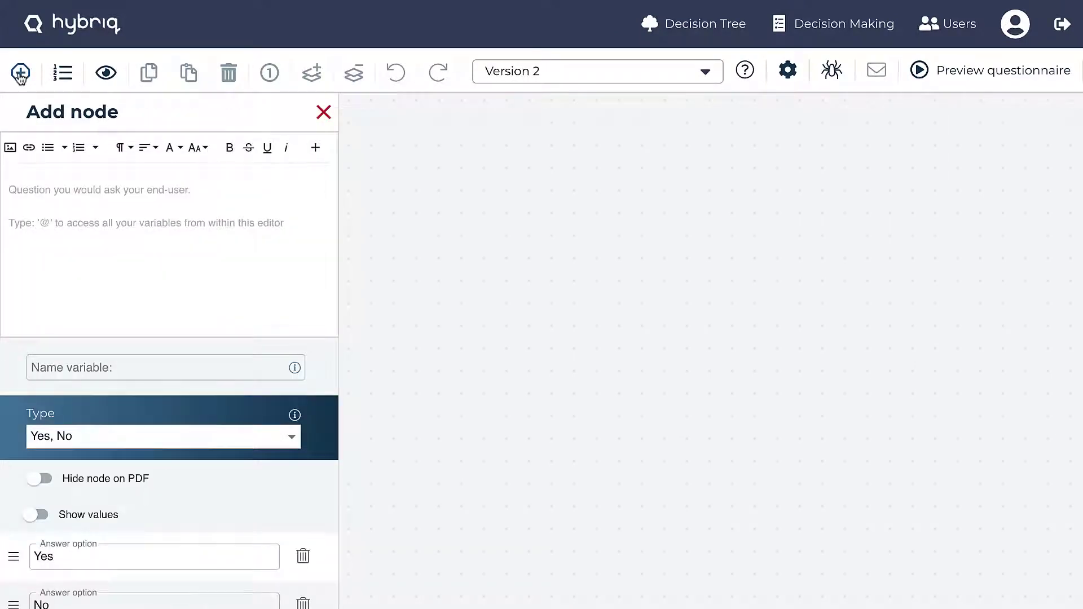
click(148, 437)
click(79, 533)
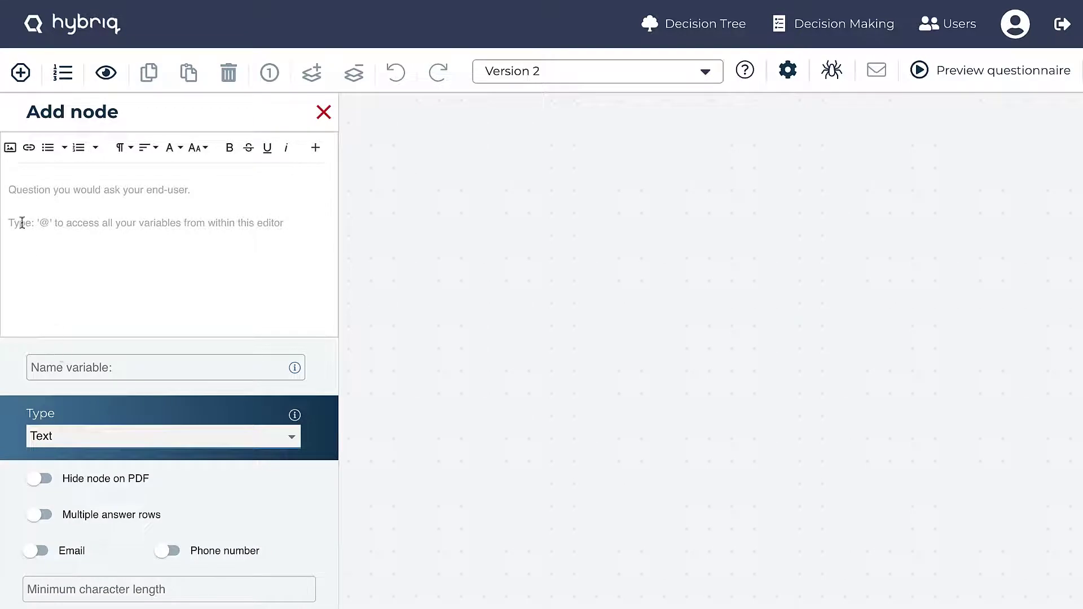
click(17, 197)
text(What's your name?)
click(44, 373)
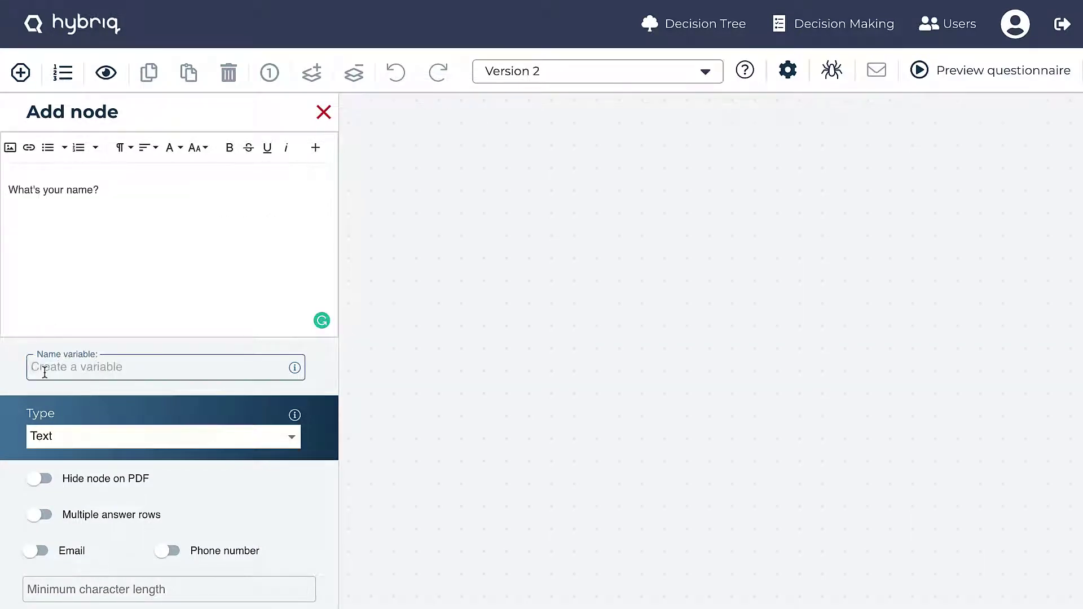
text(resp1Name)
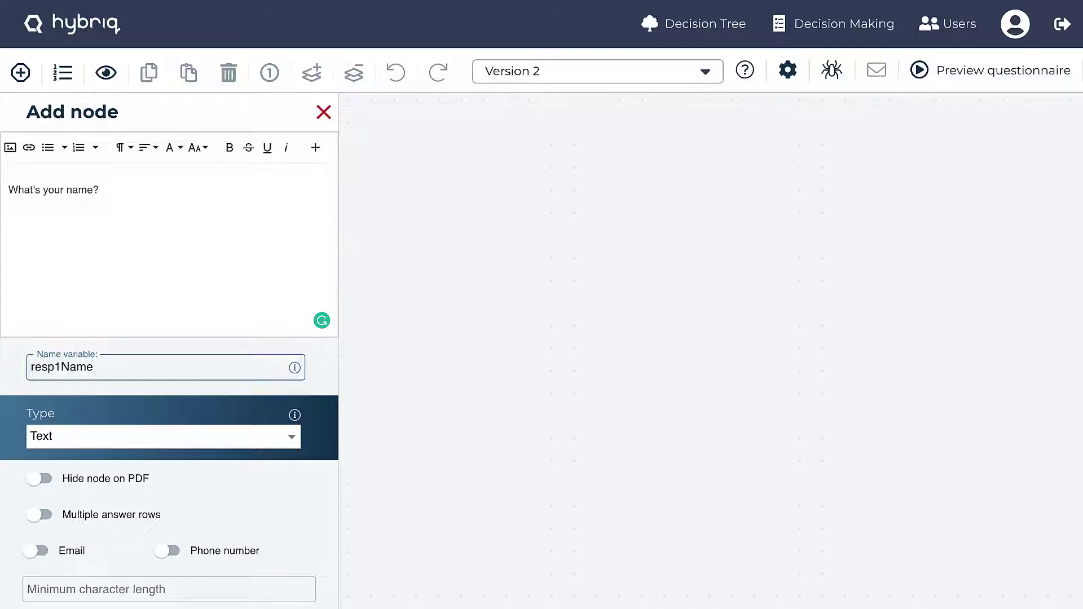
Try replacing the question's variable name with 1, and clear it again
key(ctrl+a)
text(1)
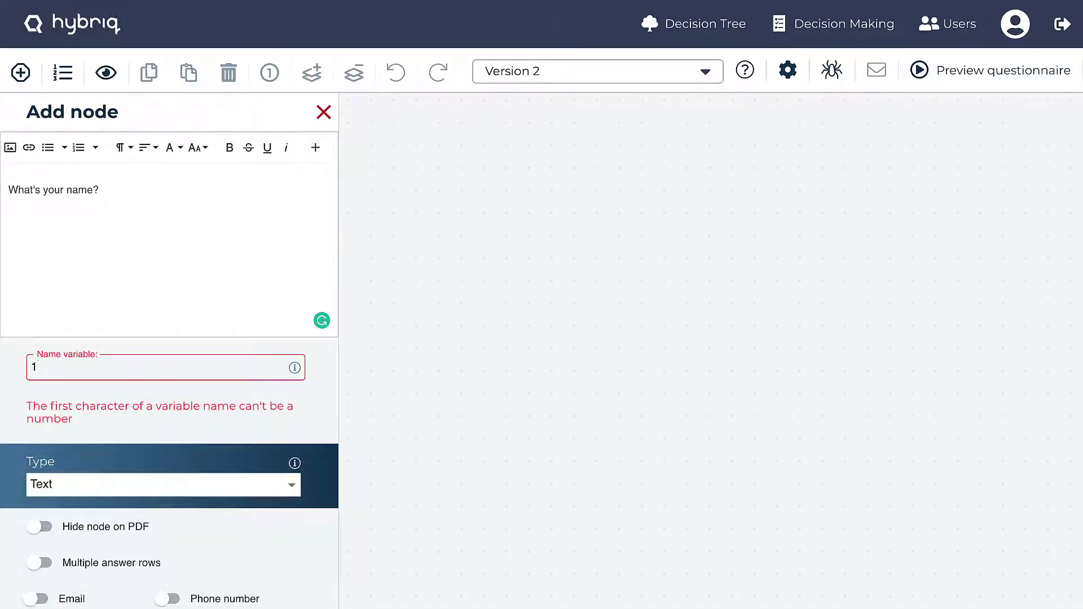
key(BackSpace)
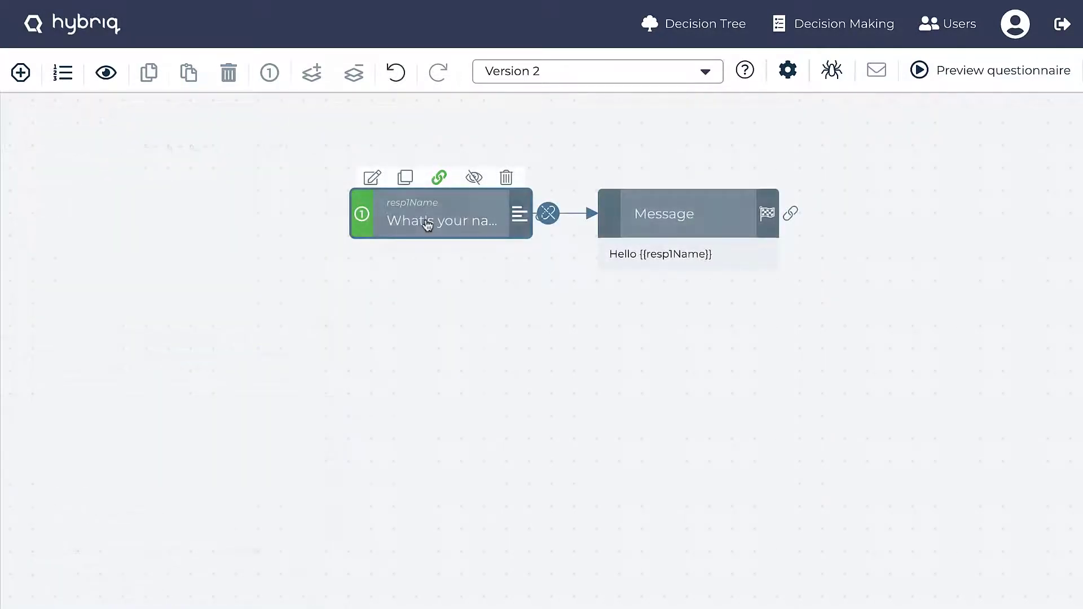
Rename the "What's your name?" node's variable to yourName and save the node
click(427, 225)
scroll(59, 361, down, 1)
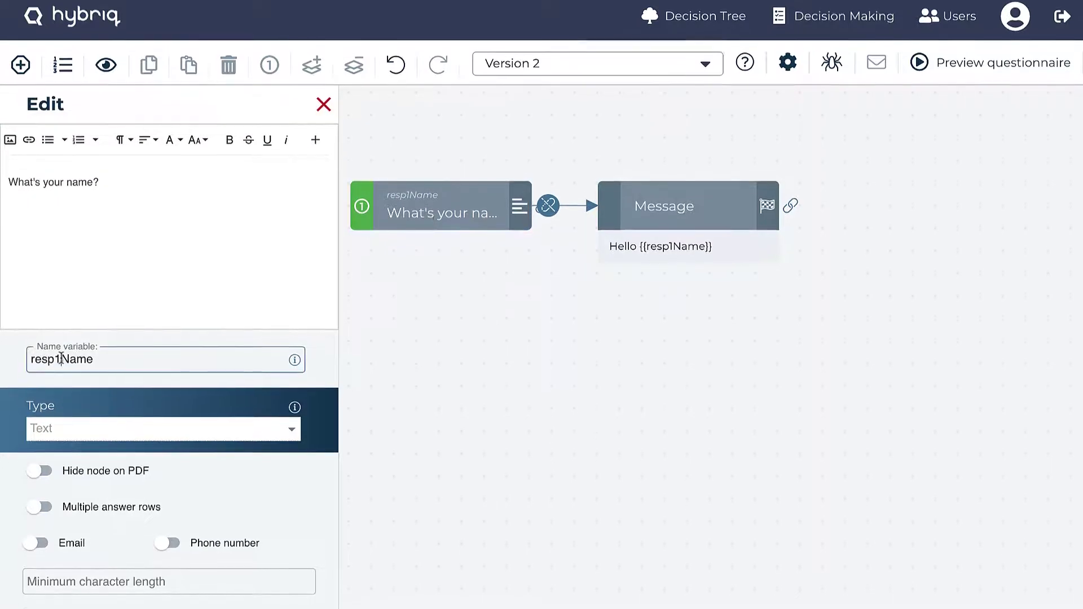
click(60, 313)
key(BackSpace)
key(BackSpace)
key(BackSpace)
key(BackSpace)
key(BackSpace)
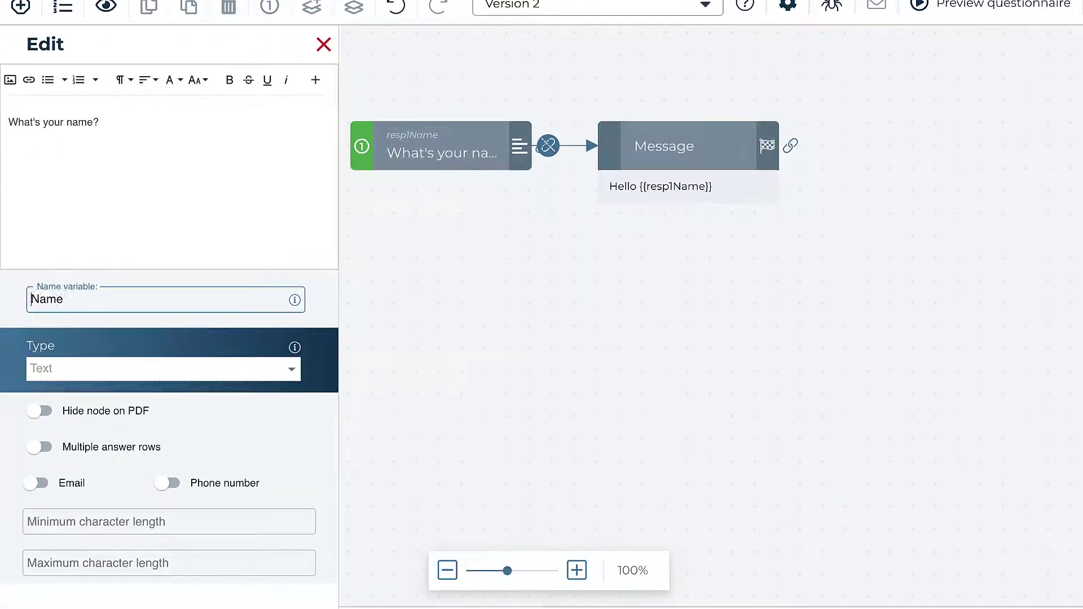
text(your)
scroll(169, 395, down, 2)
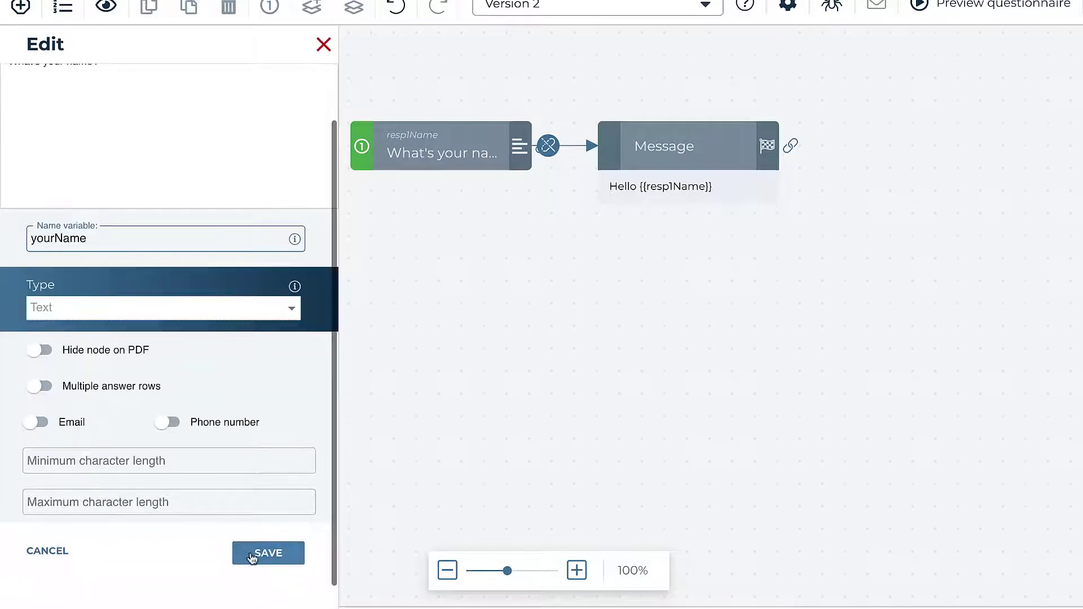
click(268, 553)
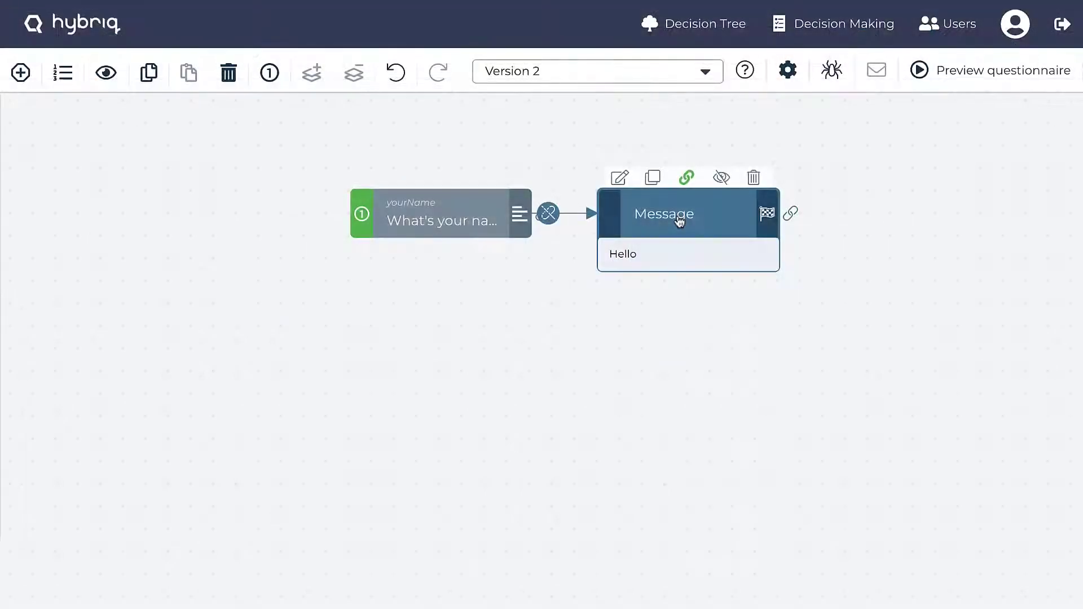
Open the Message node for editing and create a Checkbox node with the question "Who to contact for more information?"
double_click(679, 221)
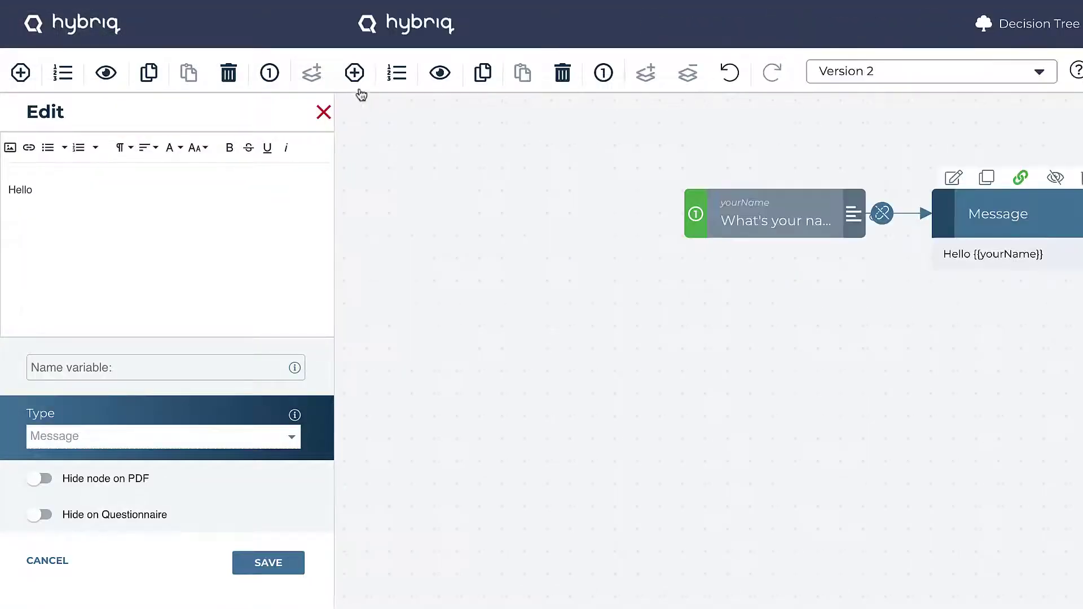
click(355, 72)
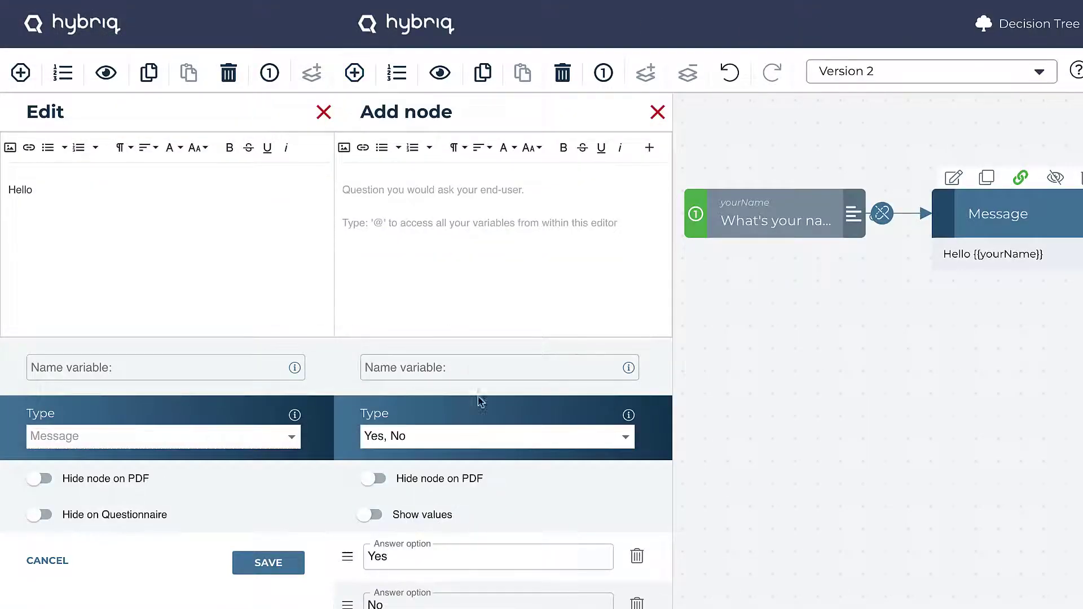
click(529, 440)
click(418, 474)
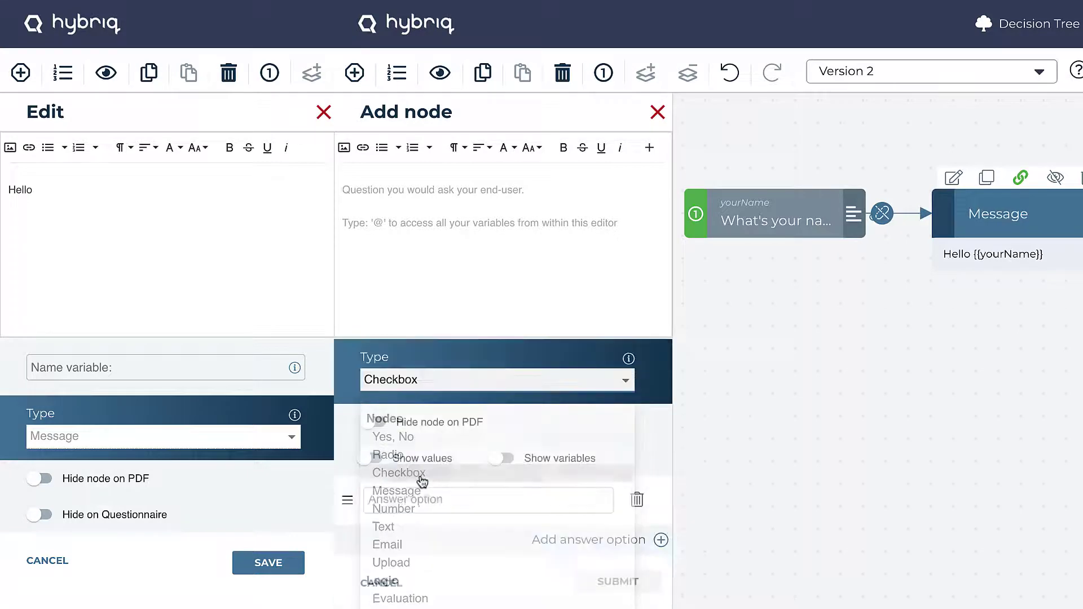
click(355, 189)
text(Who to contact for more information?)
Insert the yourName variable into the checkbox node's answer option and after "Hello" in the message text
click(382, 500)
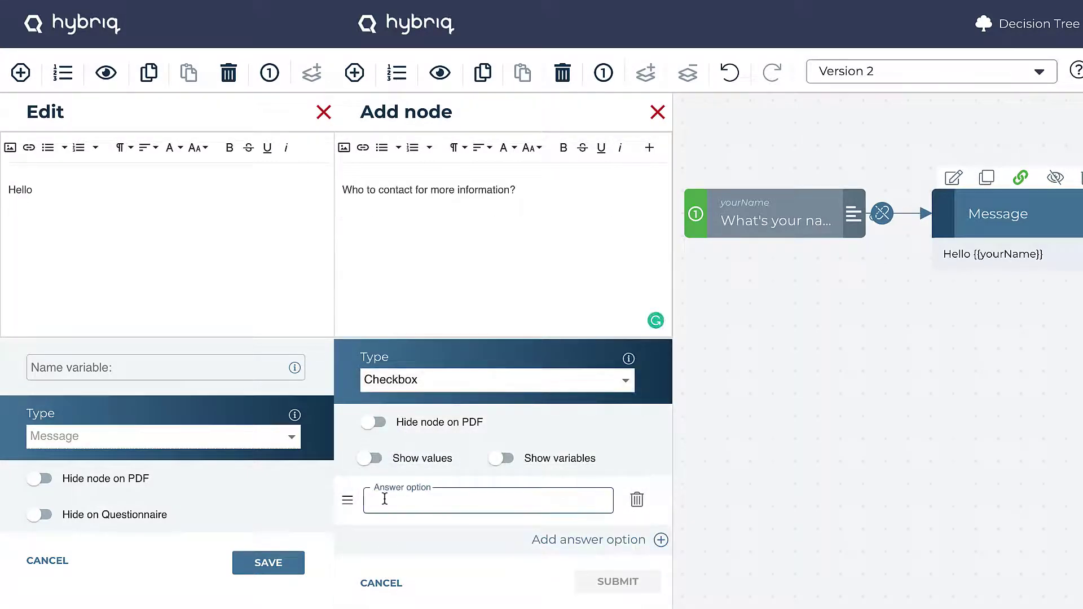
text(@@)
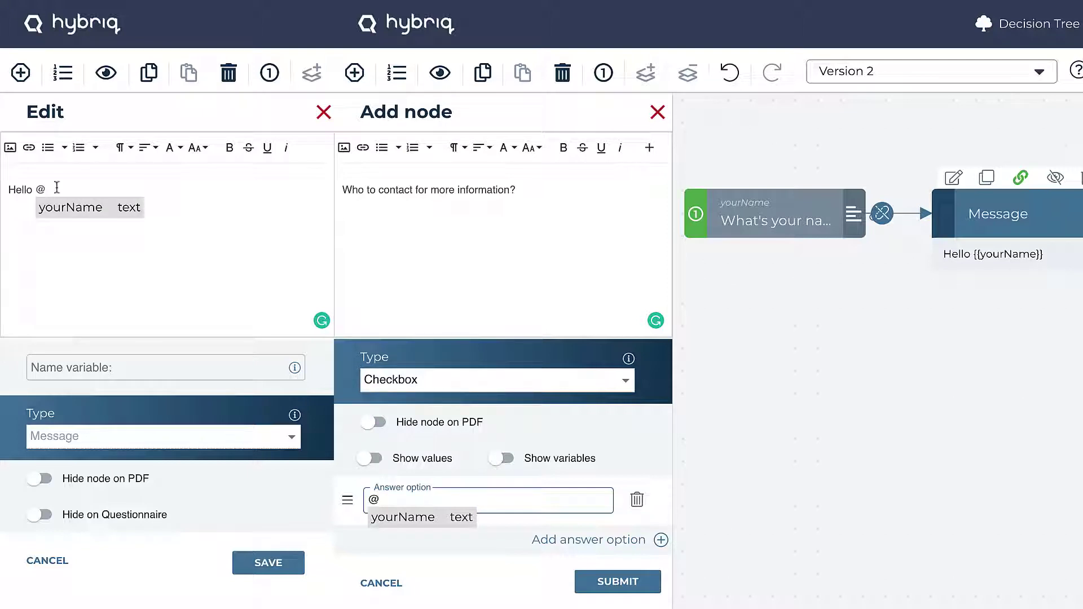
click(403, 517)
click(60, 207)
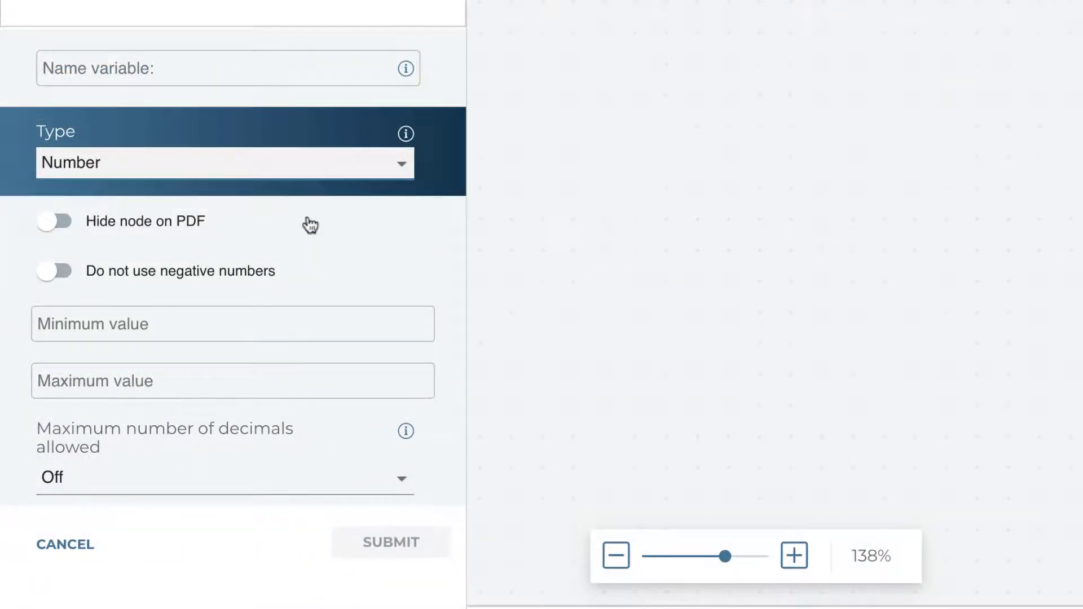
Toggle "Do not use negative numbers" on and off for the Number node and set its maximum value to 25
click(64, 276)
click(64, 276)
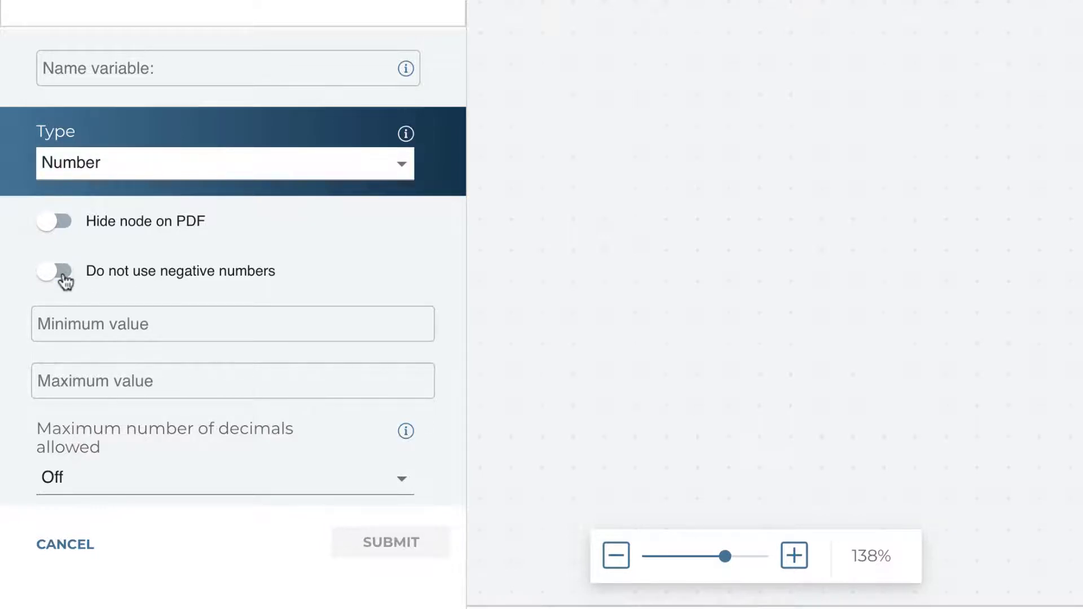
click(65, 324)
click(62, 377)
text(25)
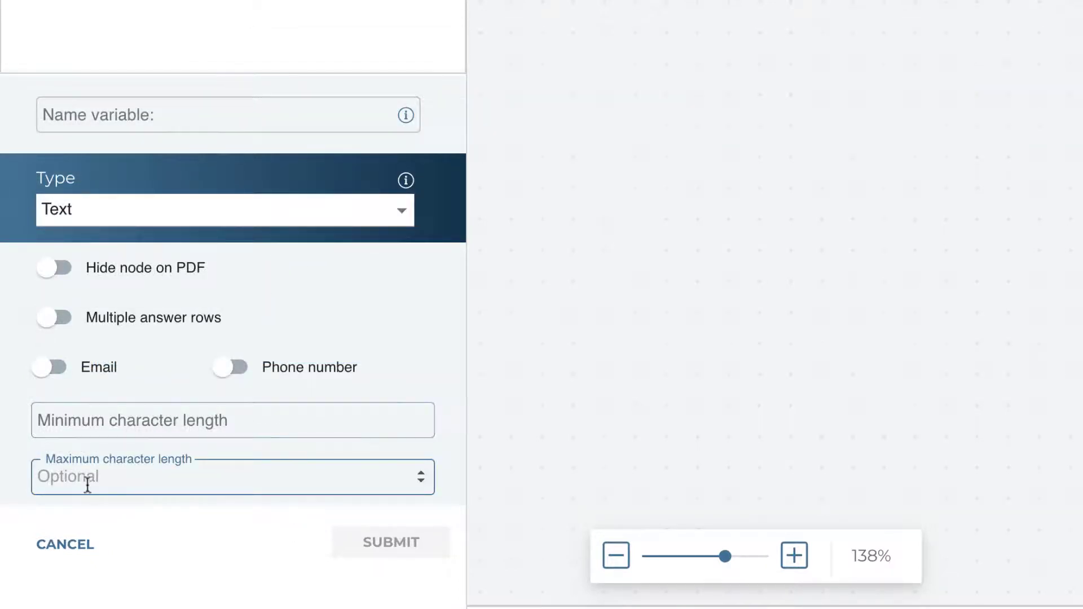
Set the Text node's maximum character length to 100 and enable its Phone number option
text(100)
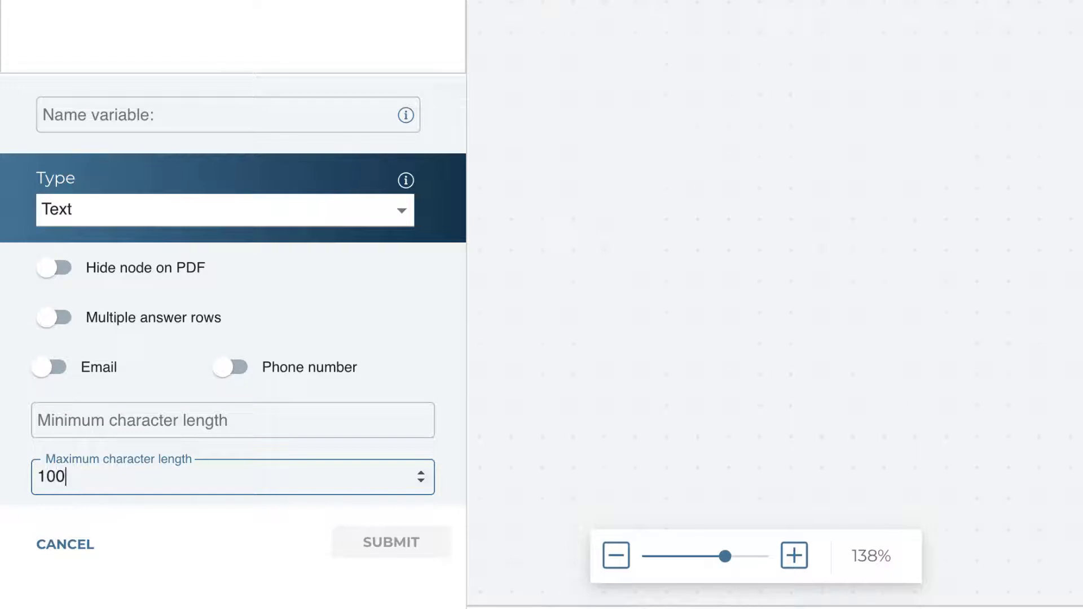
click(240, 372)
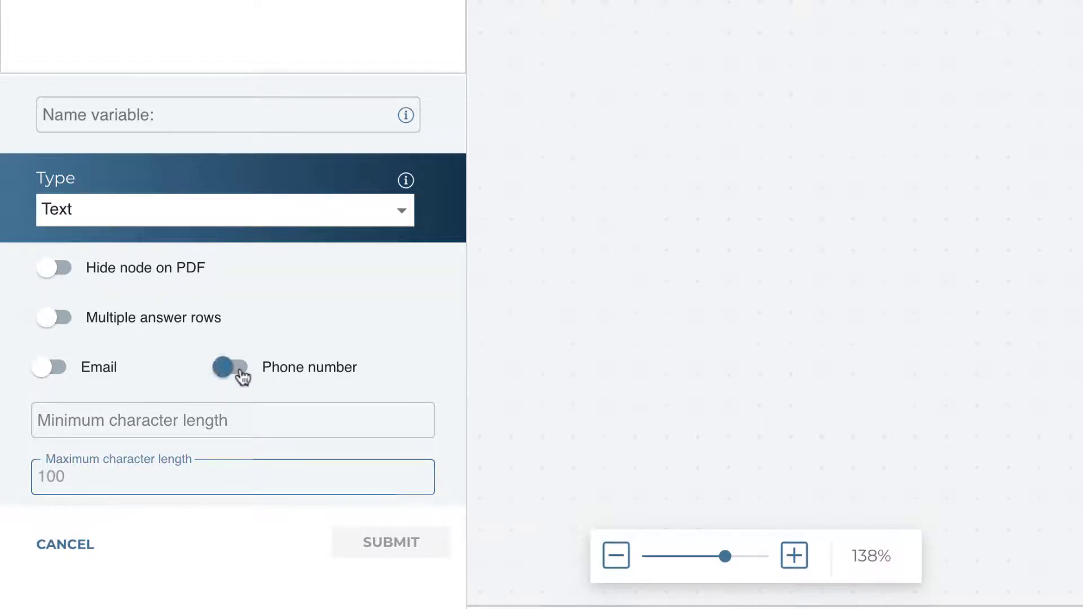
Change the node type to Radio, enable Show values and add a second answer option
click(404, 208)
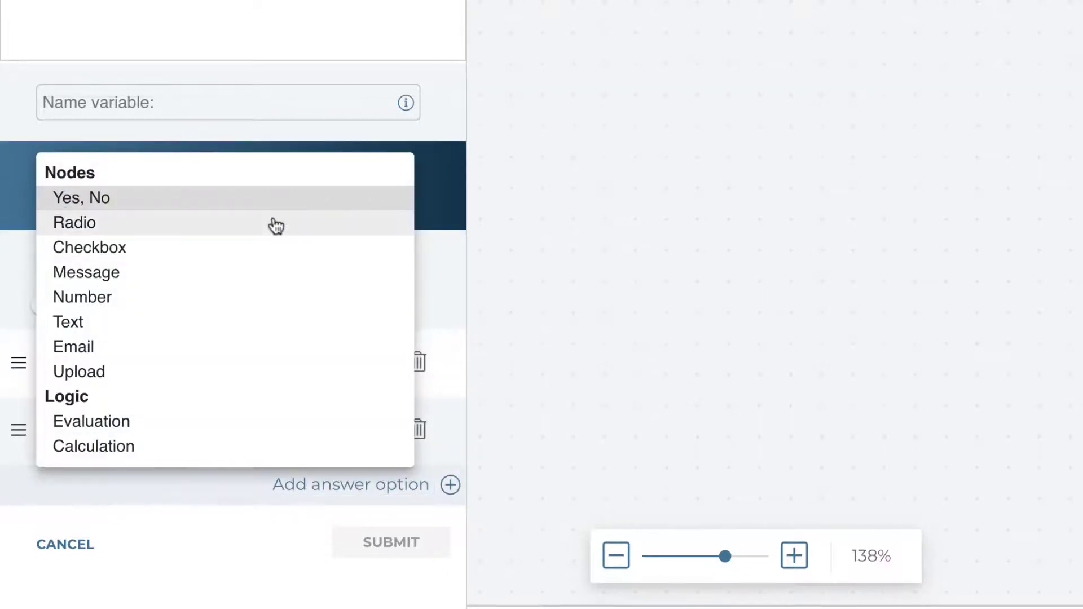
click(274, 224)
click(51, 374)
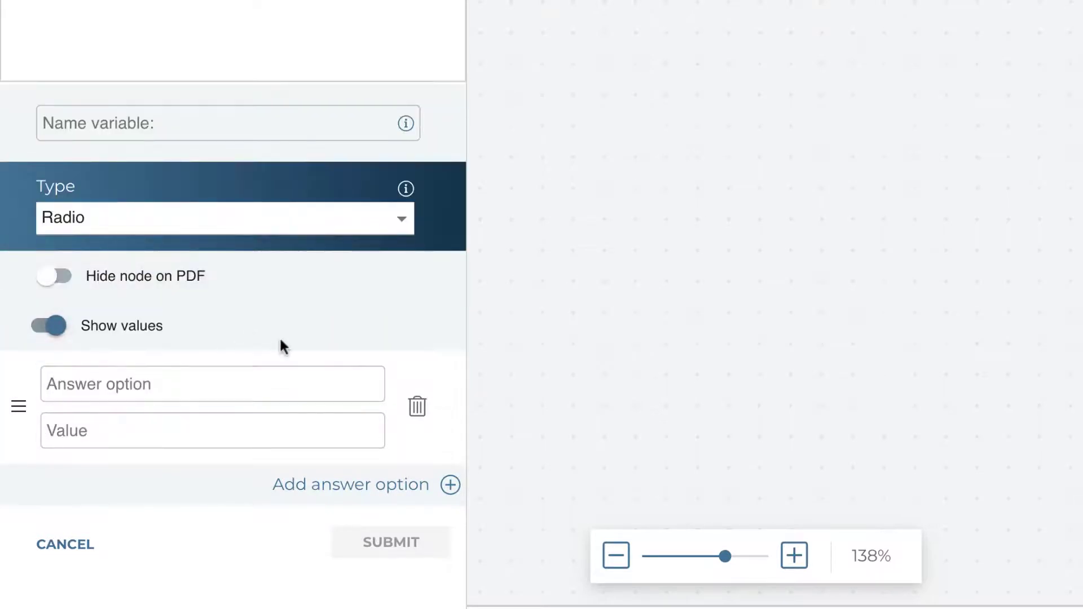
click(450, 485)
Fill in the radio answer options as "yes" with value 1 and "No" with value -1
click(162, 267)
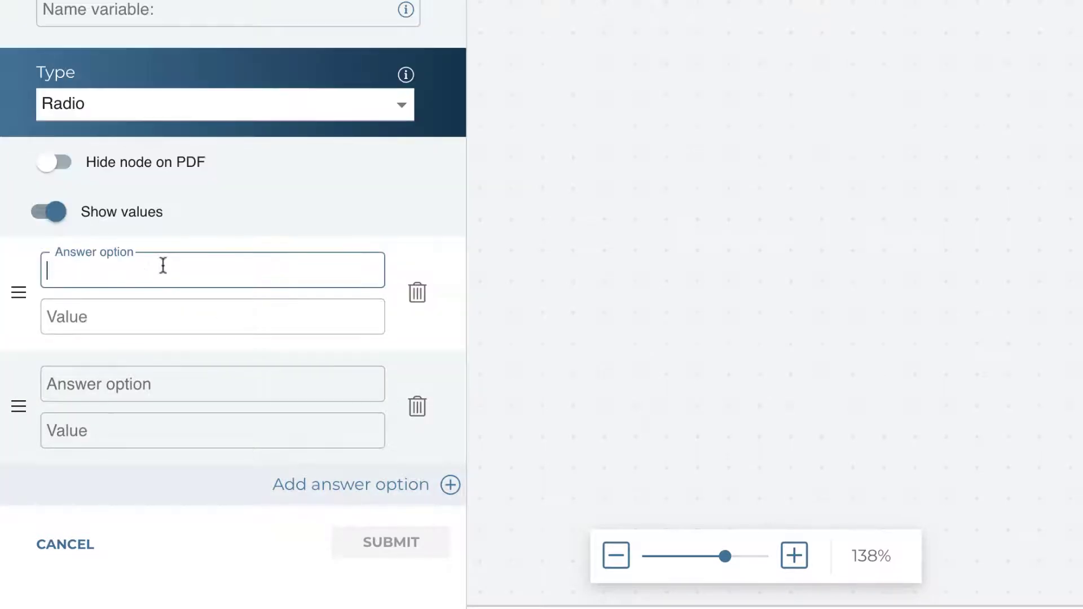
text(yes)
click(101, 309)
text(1)
click(46, 383)
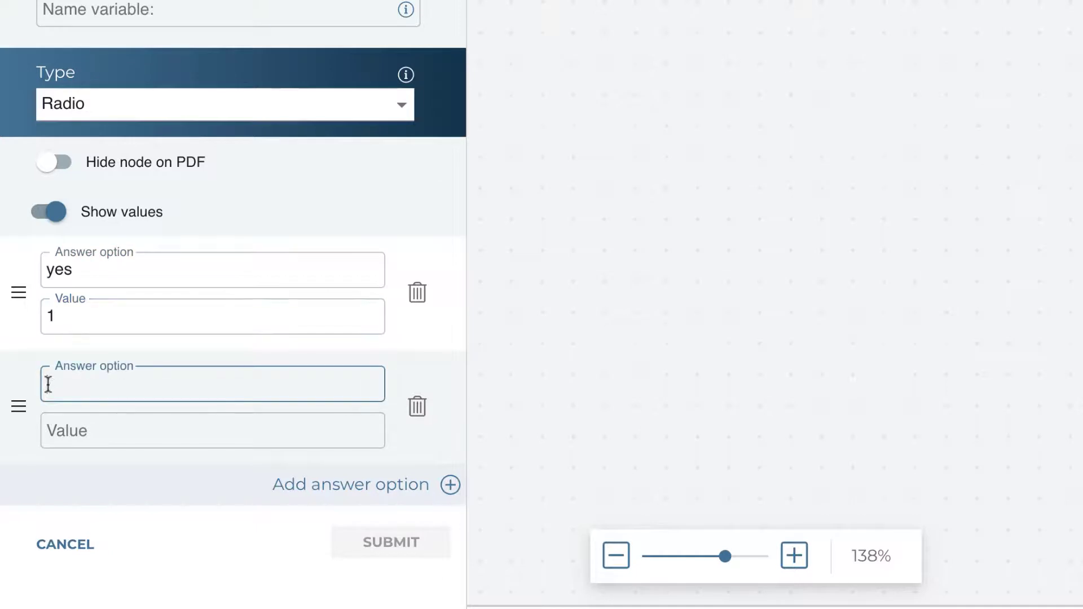
text(No)
click(52, 427)
text(-1)
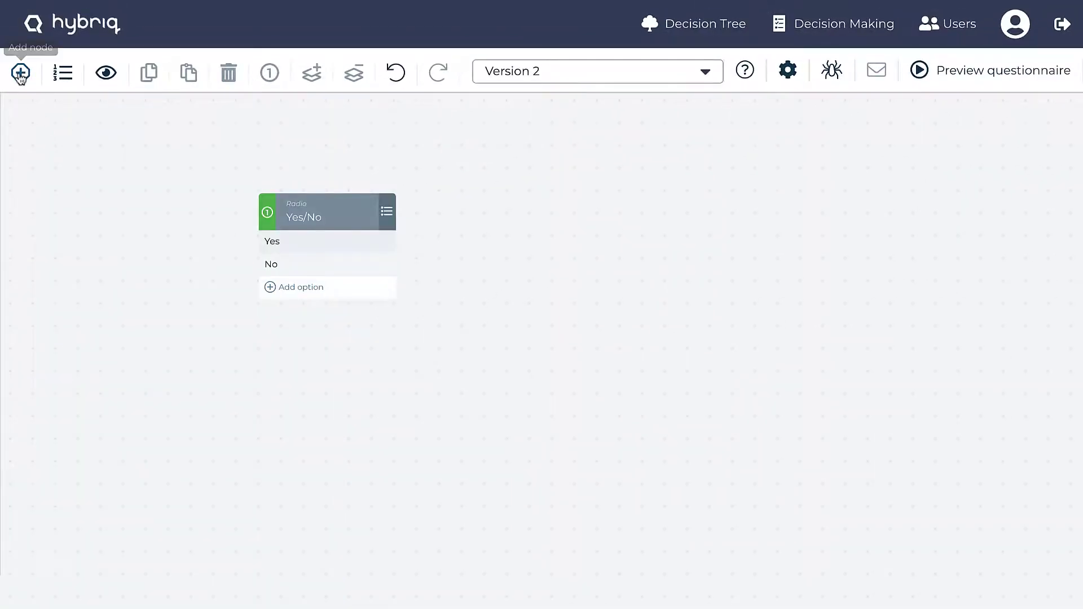
Add a new node of type Message and enter "@" in its message text to bring up the available variables
click(21, 49)
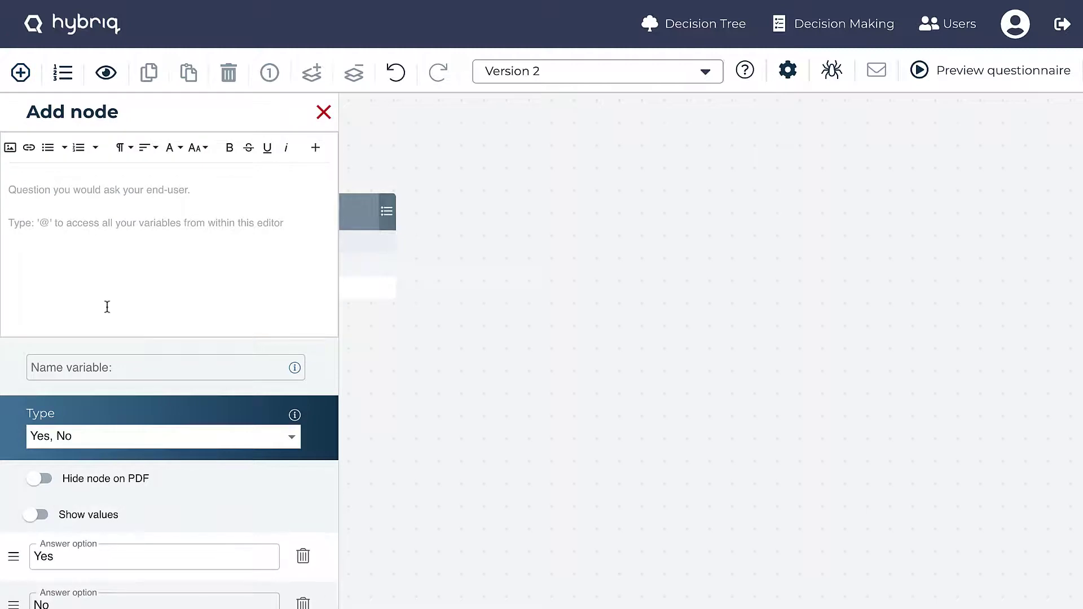
click(292, 437)
click(97, 496)
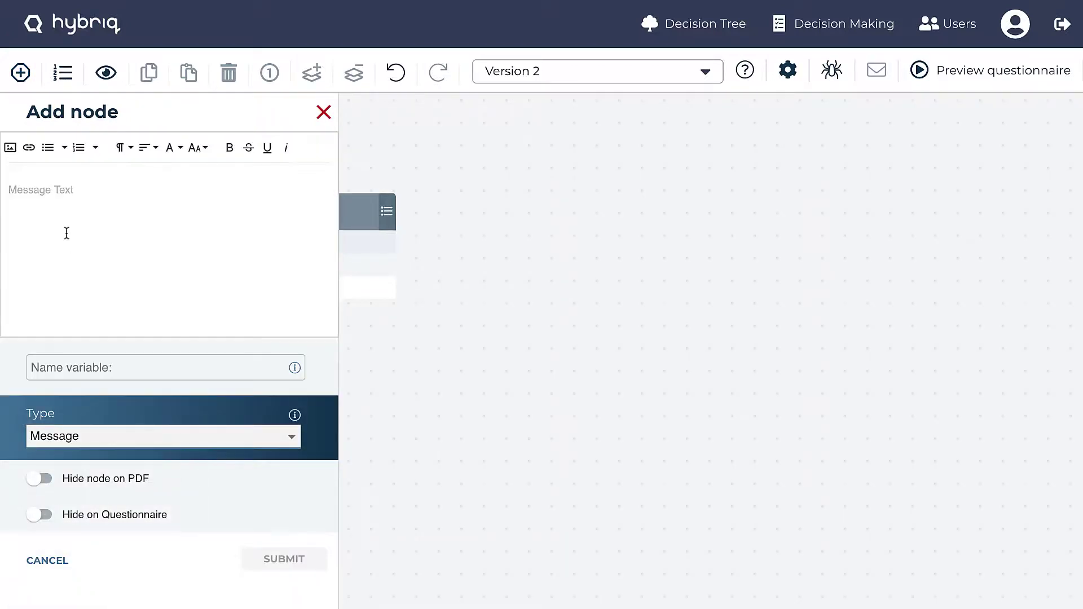
text(@)
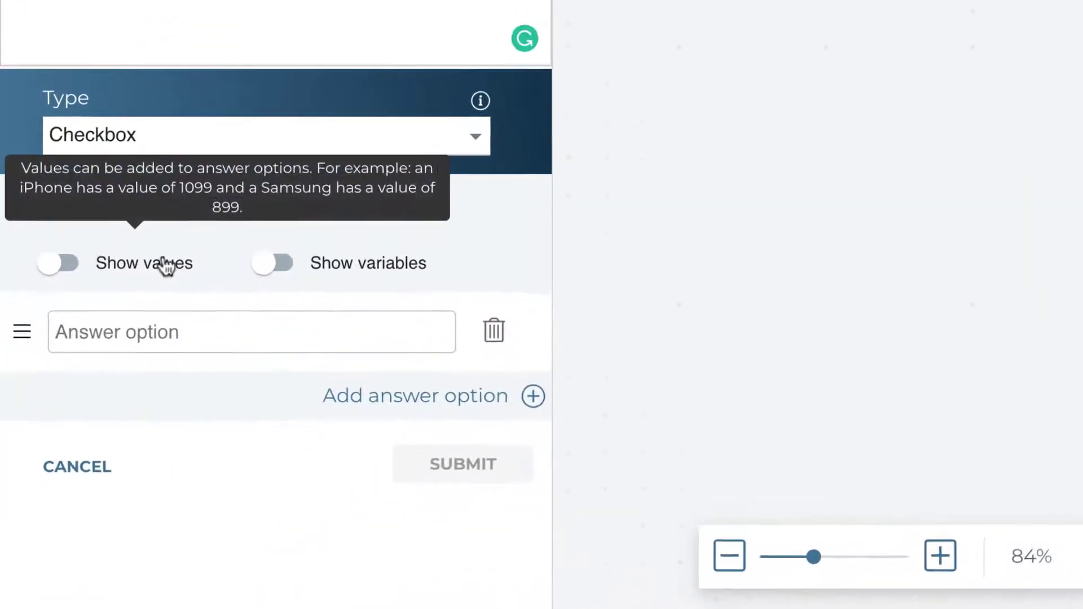
Enable Show values and Show variables for the Checkbox node and define the answer option "Yes" with value 1 and variable "Positive"
click(119, 407)
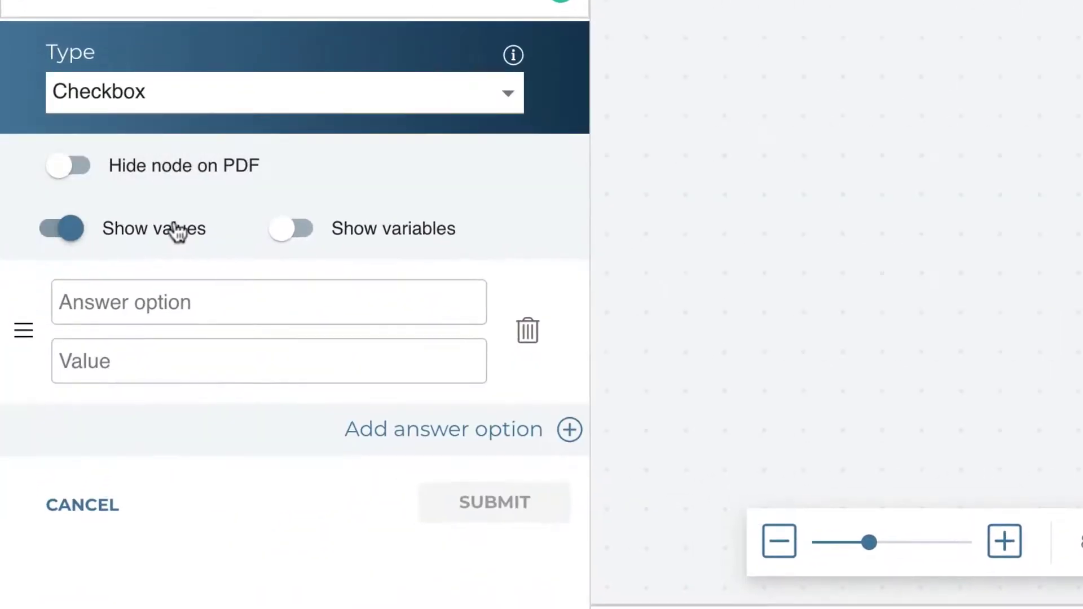
click(390, 238)
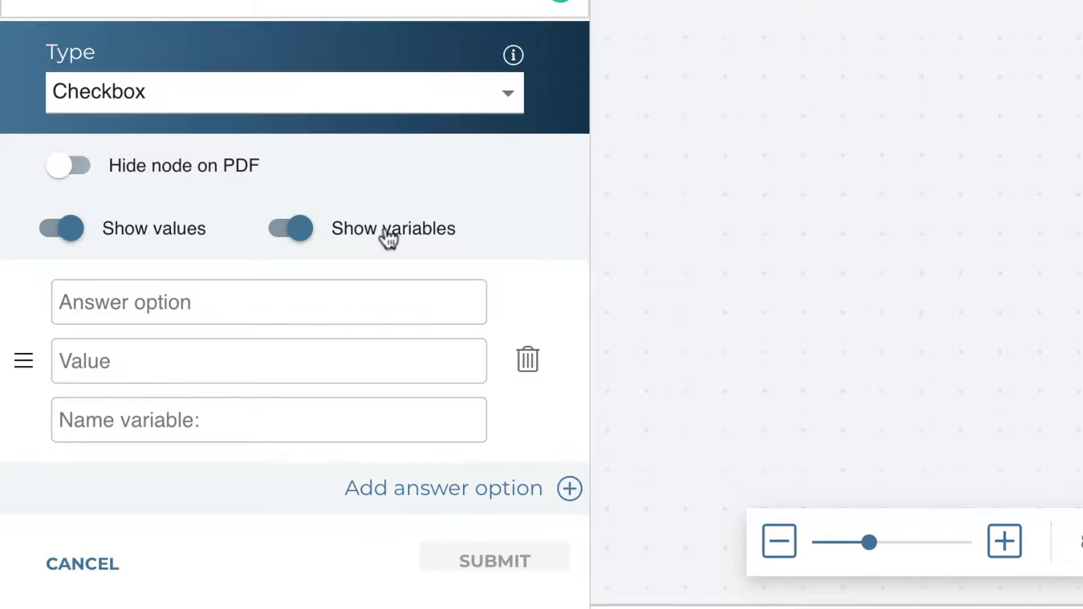
scroll(389, 238, down, 1)
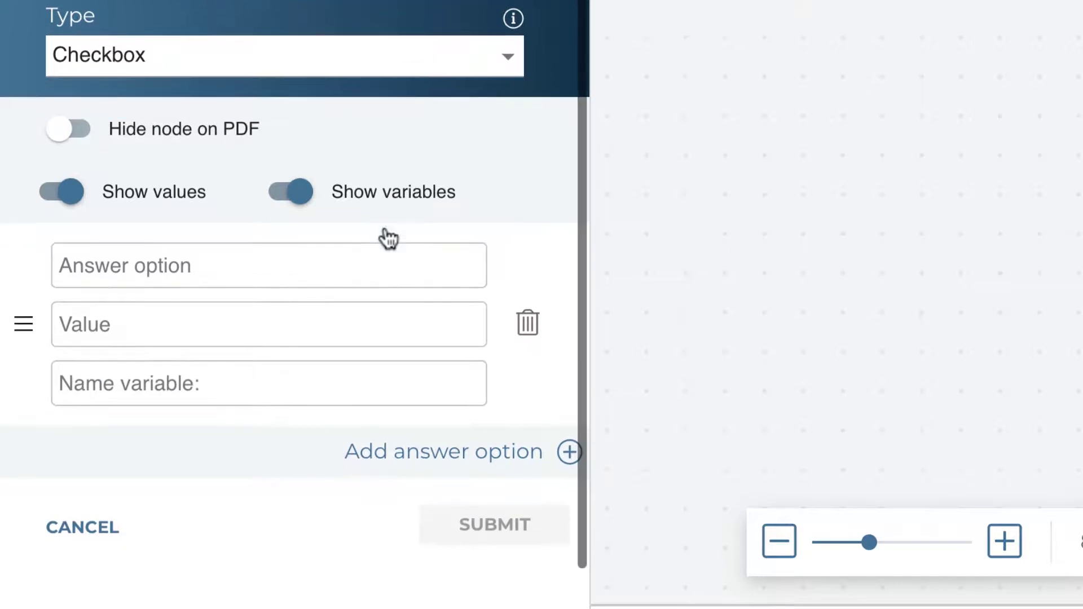
click(107, 276)
text(Yes)
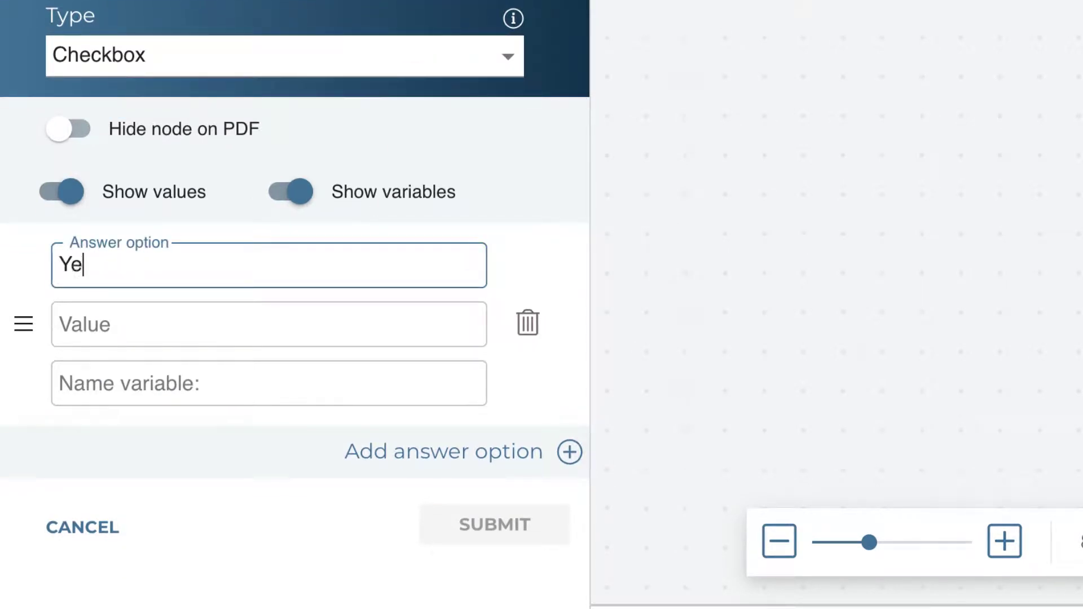
click(76, 323)
text(1)
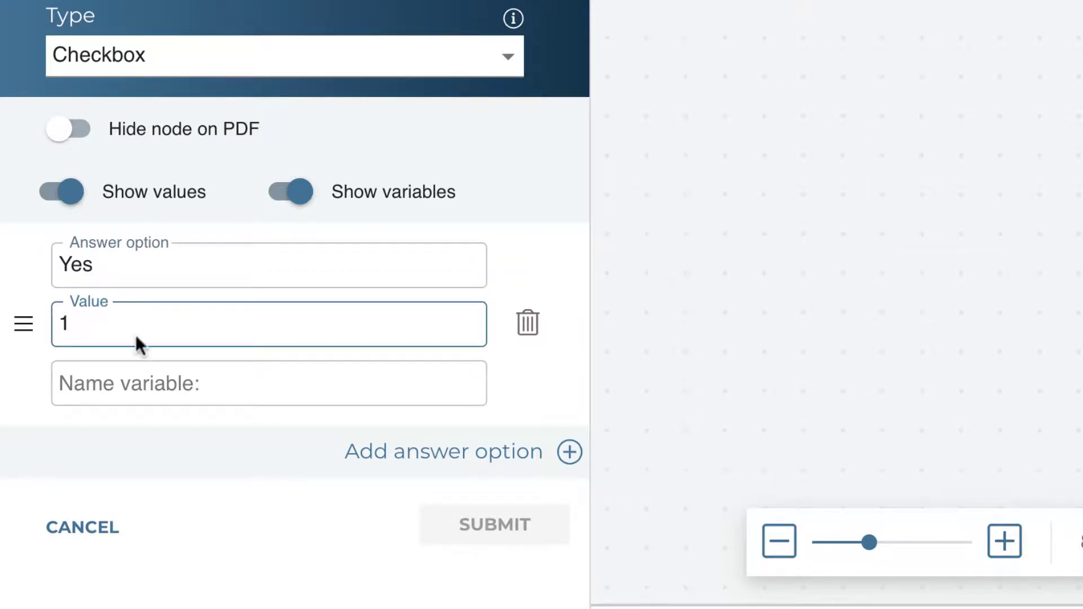
click(220, 397)
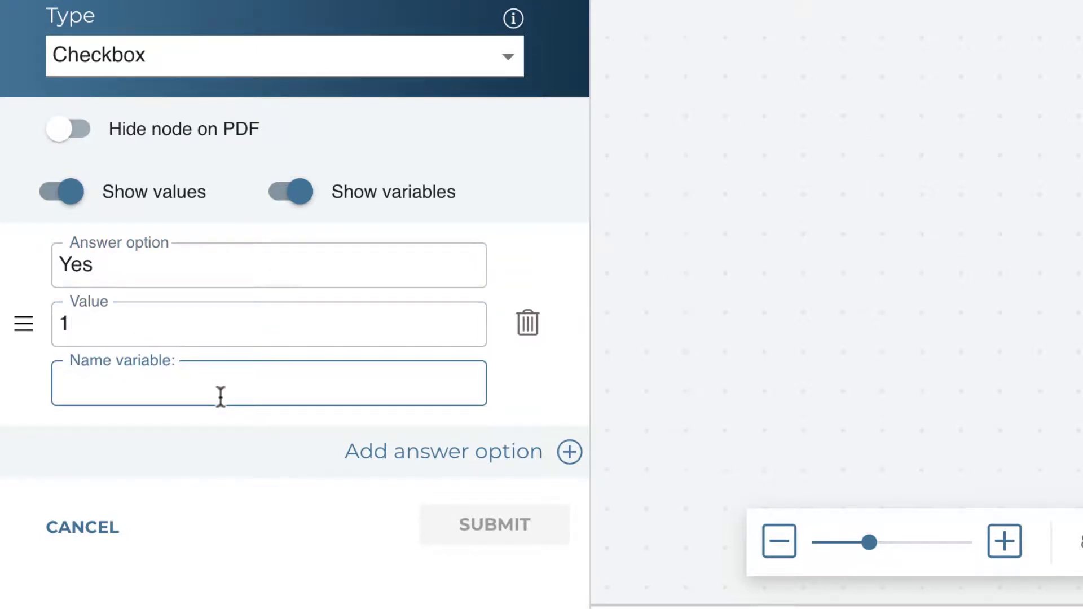
text(Positive)
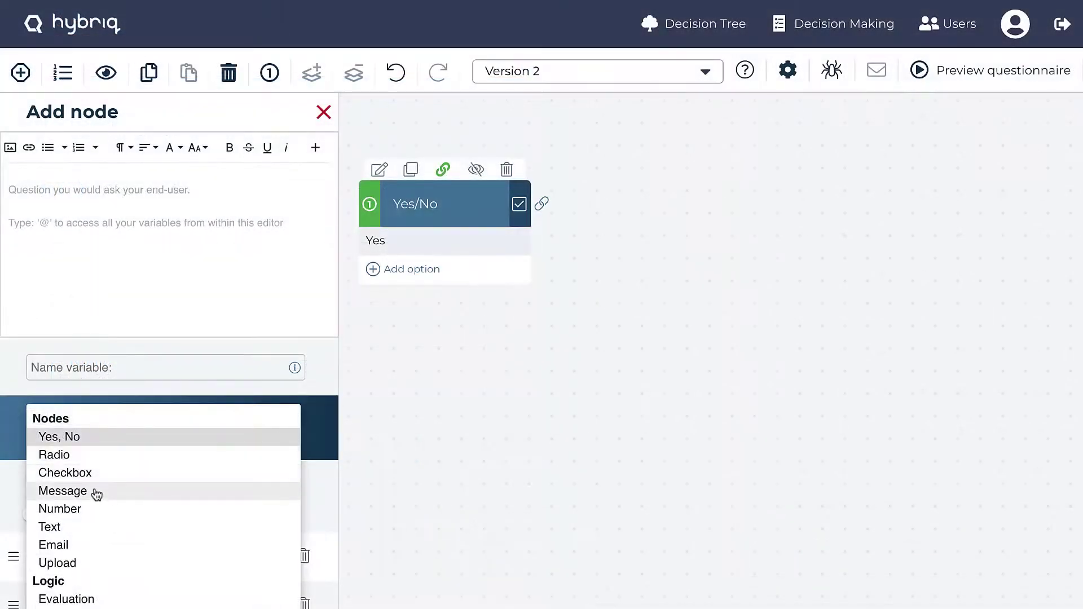
Set the new node's type to Message and enter "@" in its text to browse the Positive variable's text, value and checked entries
click(96, 491)
click(20, 189)
text(@)
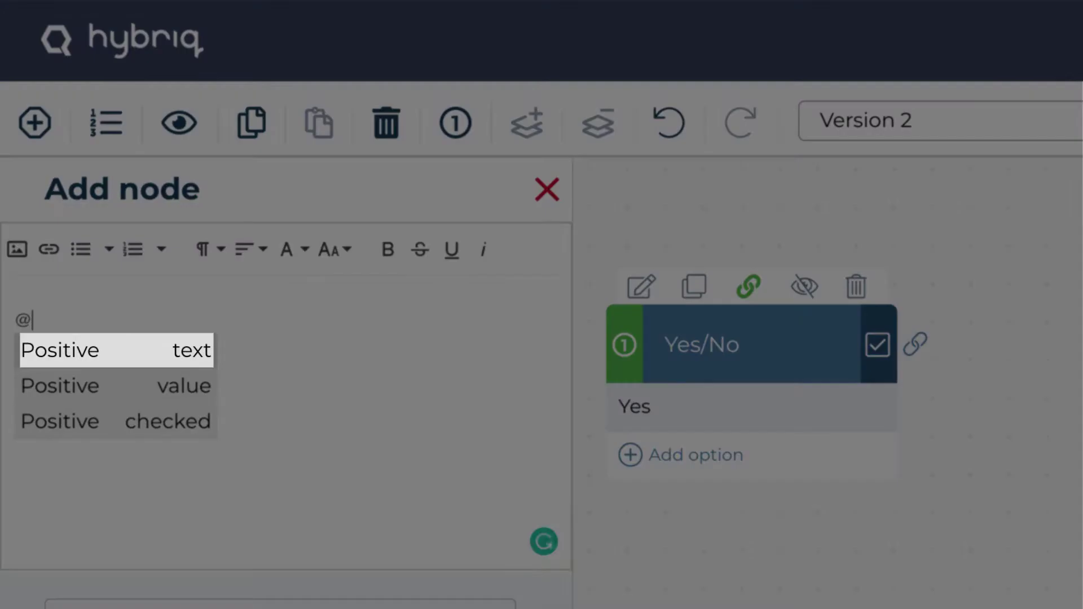
key(Down)
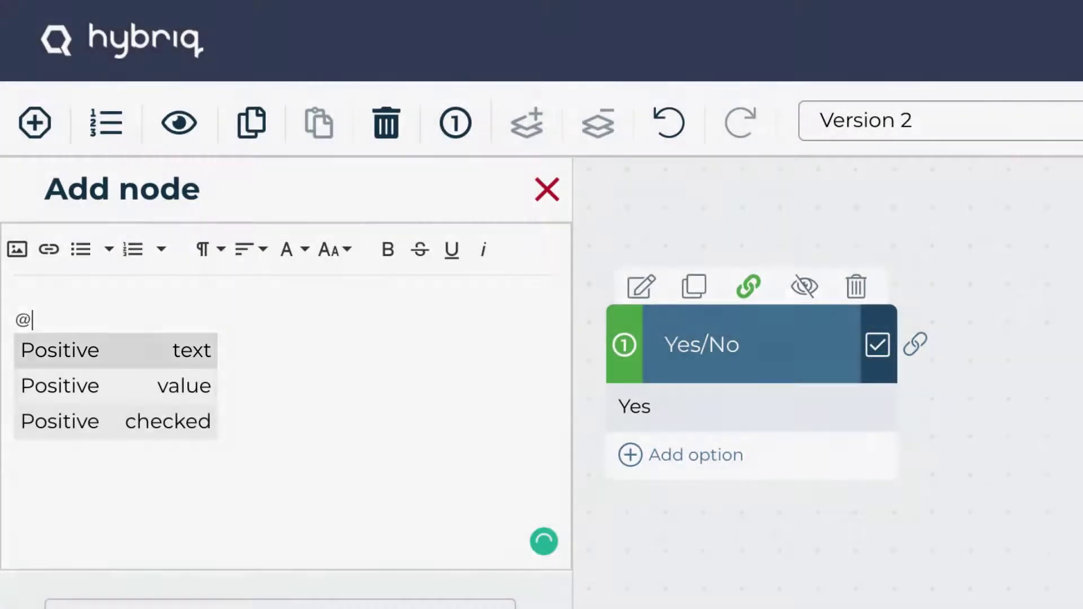
key(Down)
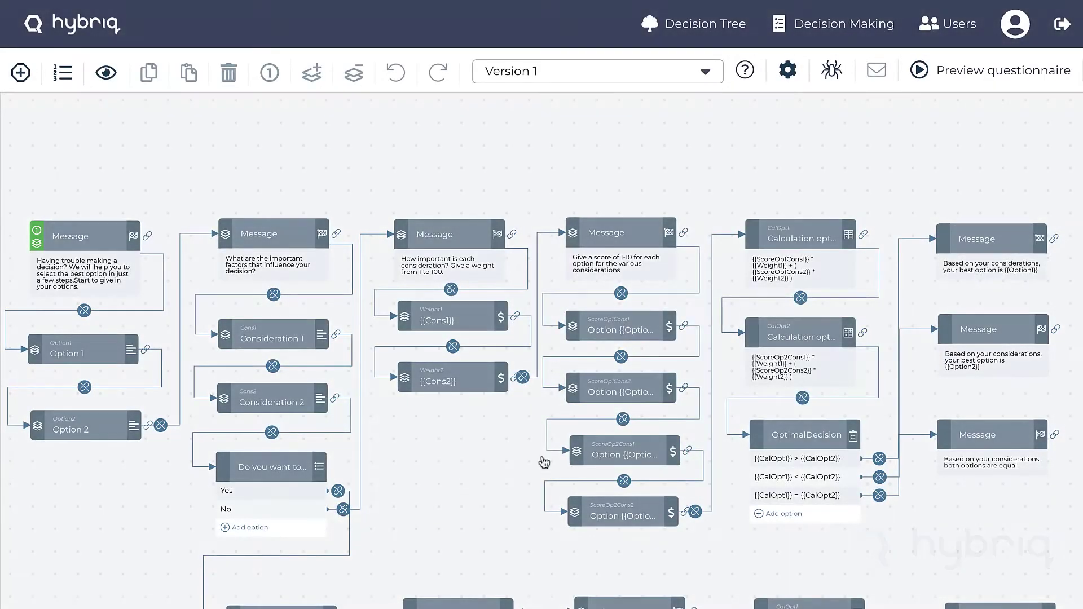
Open the Calculation option 2 node and the OptimalDecision evaluation node to examine their formula and comparison expressions
click(796, 341)
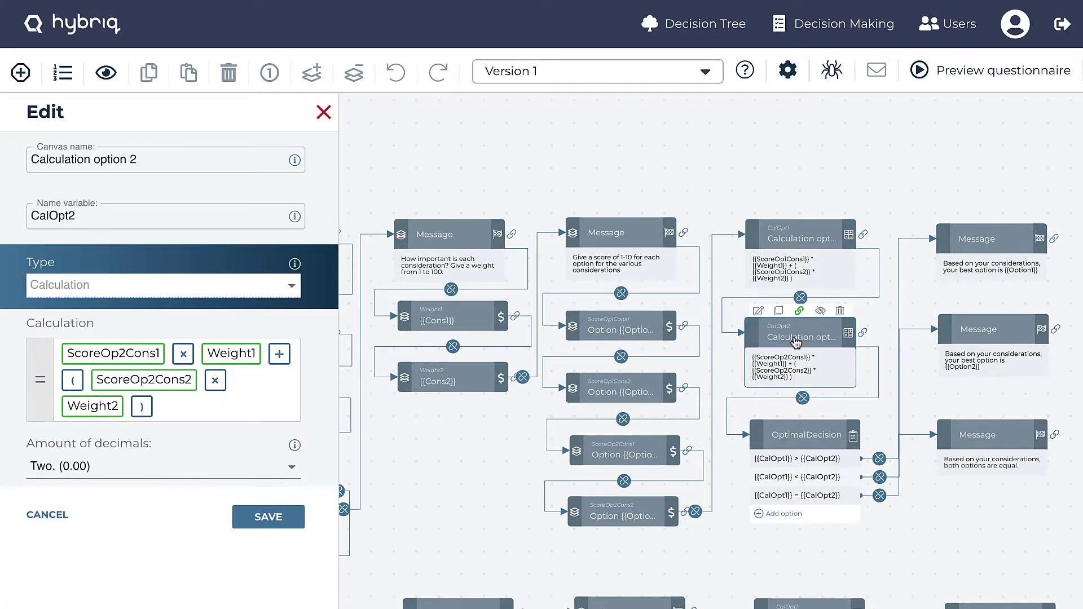
click(792, 439)
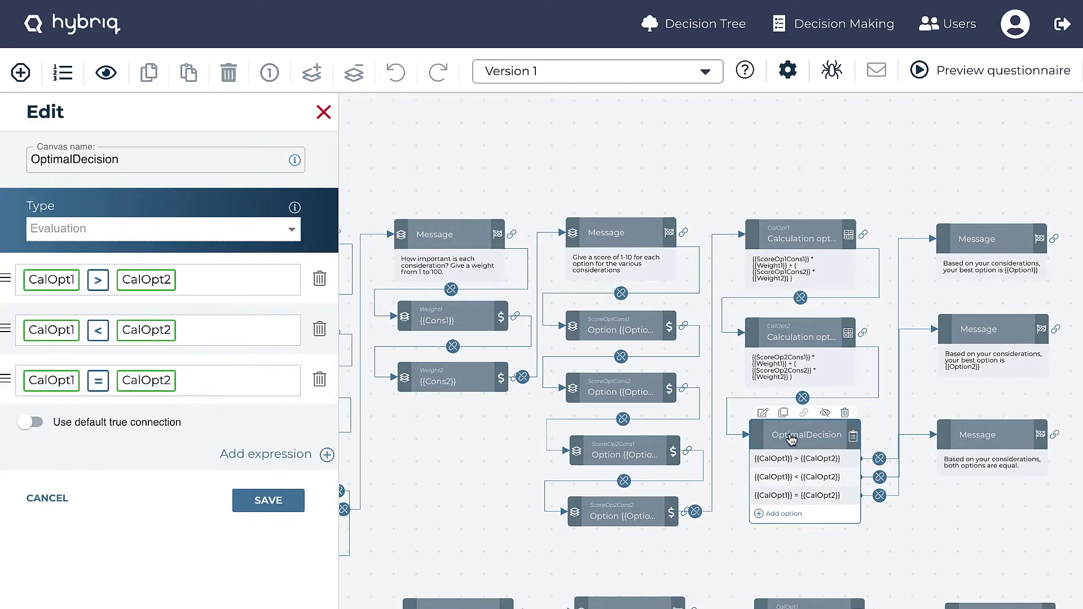